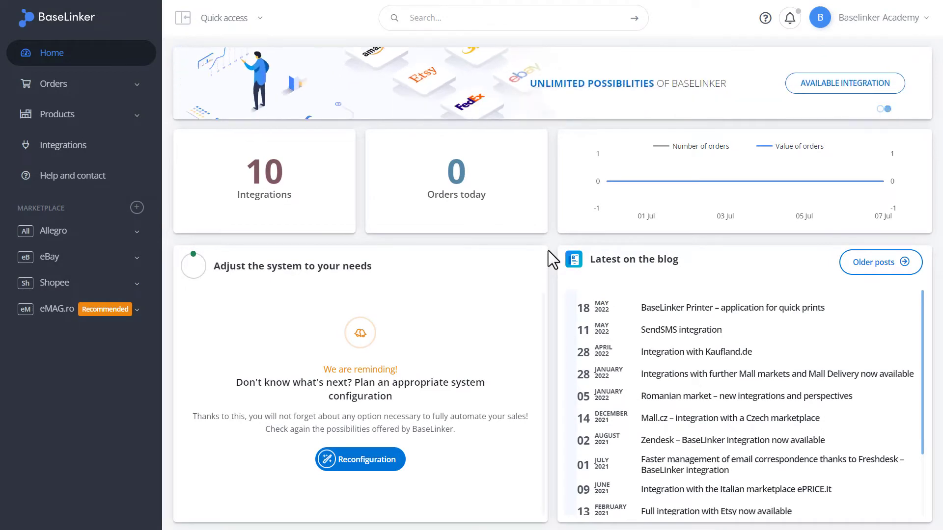
- Expand the eBay section under Marketplace in the sidebar
click(137, 258)
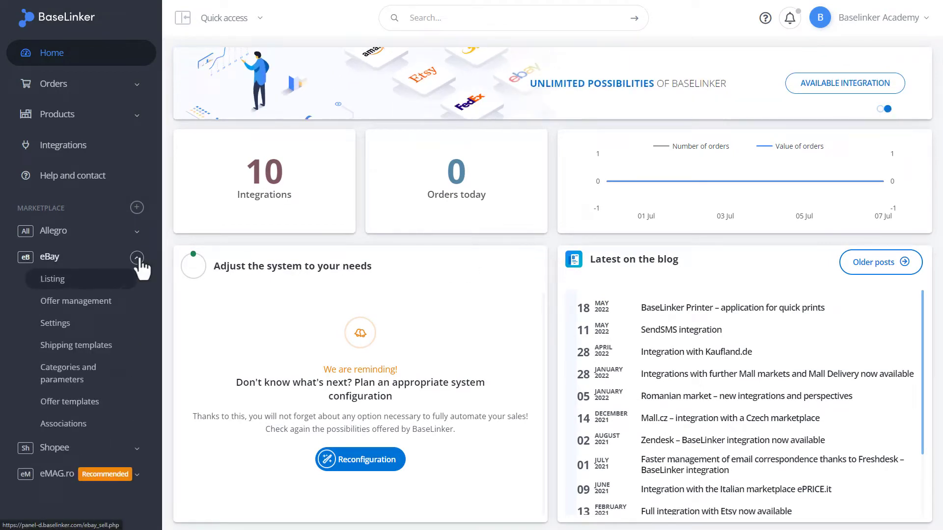
- Refresh the shipping templates from eBay.com to add 'BaseLinker Academy - Shipping', then start a new eBay.com template
click(102, 346)
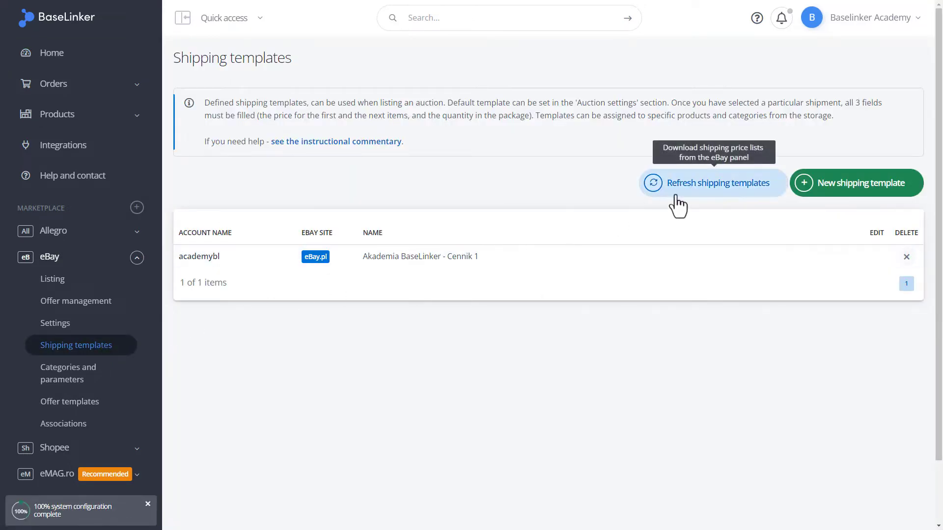
click(695, 192)
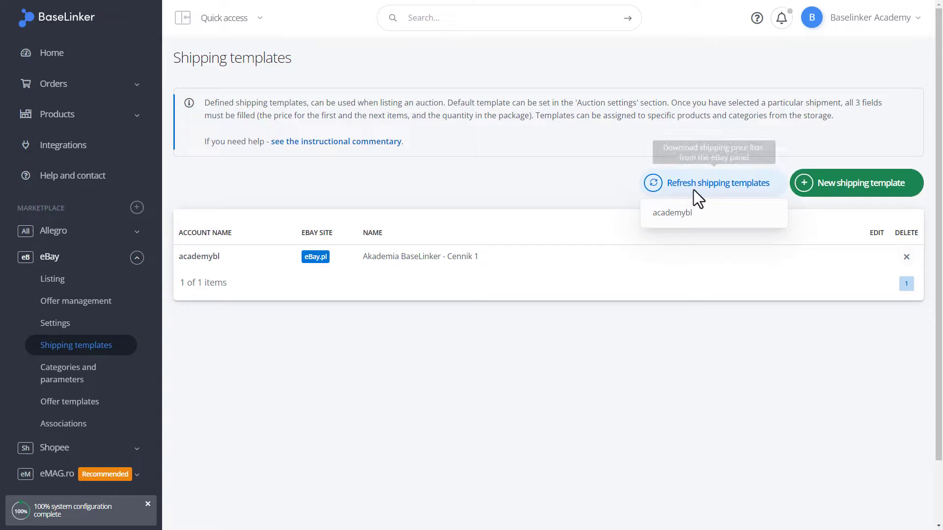
click(694, 211)
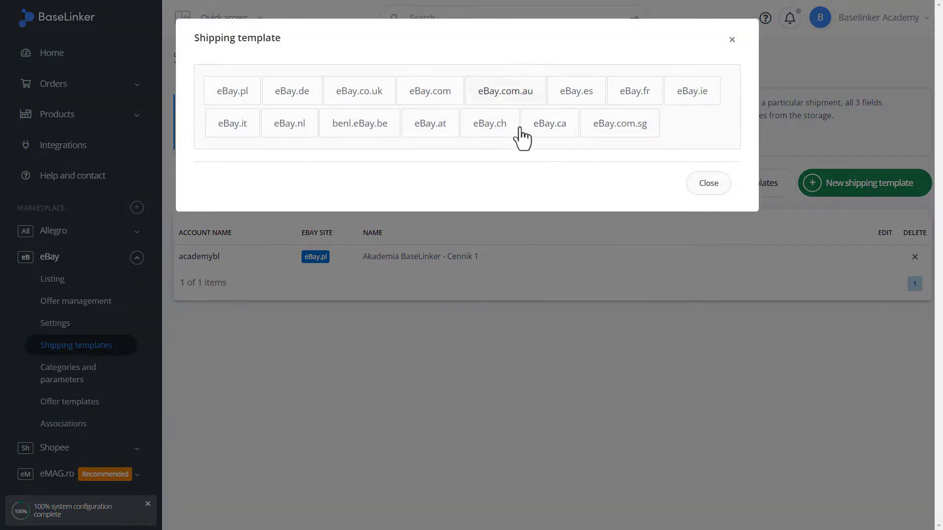
click(448, 96)
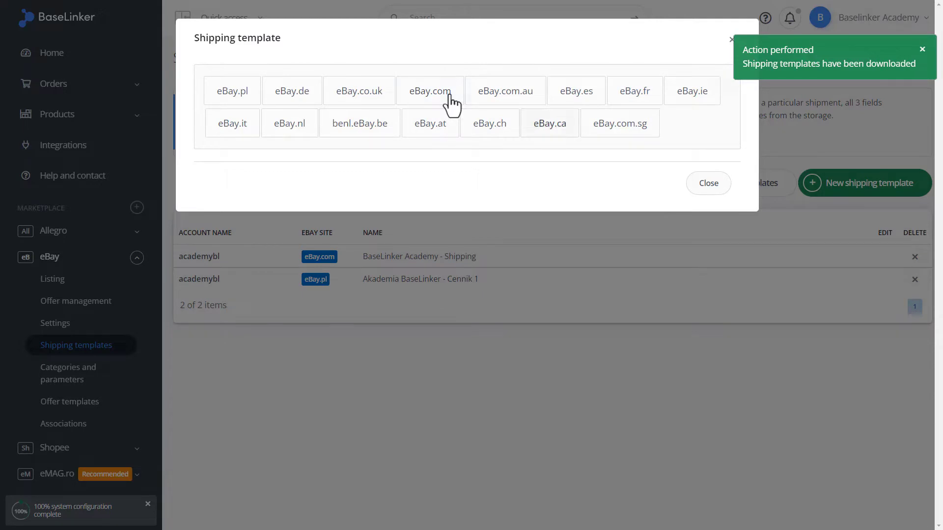
click(698, 190)
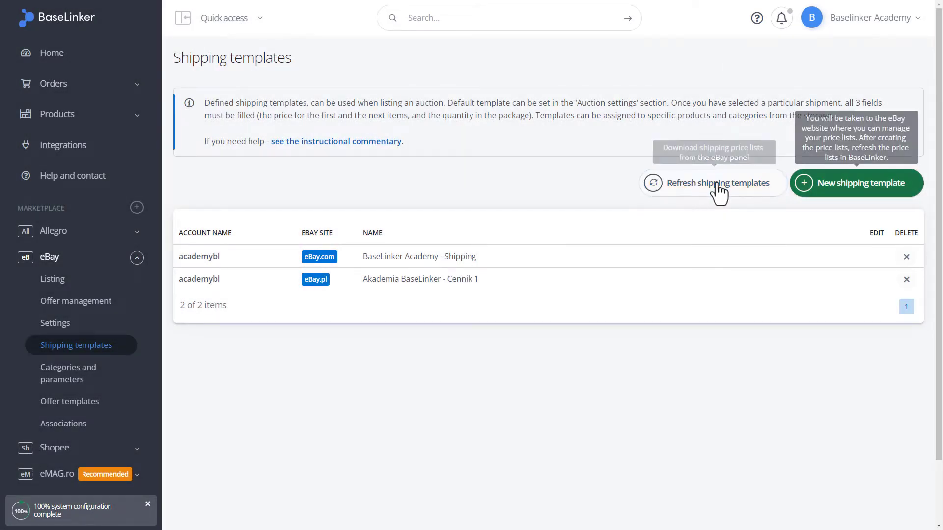
click(836, 187)
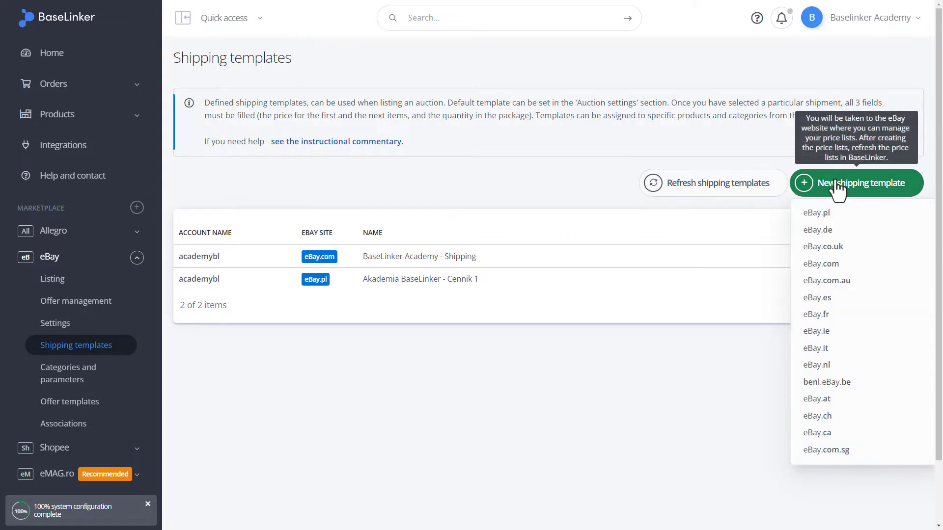
- Create the template on eBay.com by opening eBay's new Shipping policy form
click(842, 265)
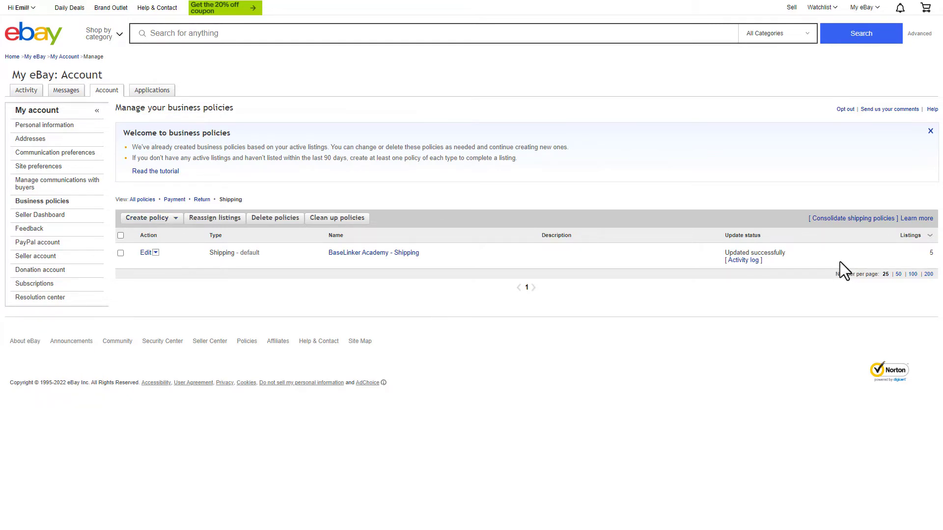
click(175, 219)
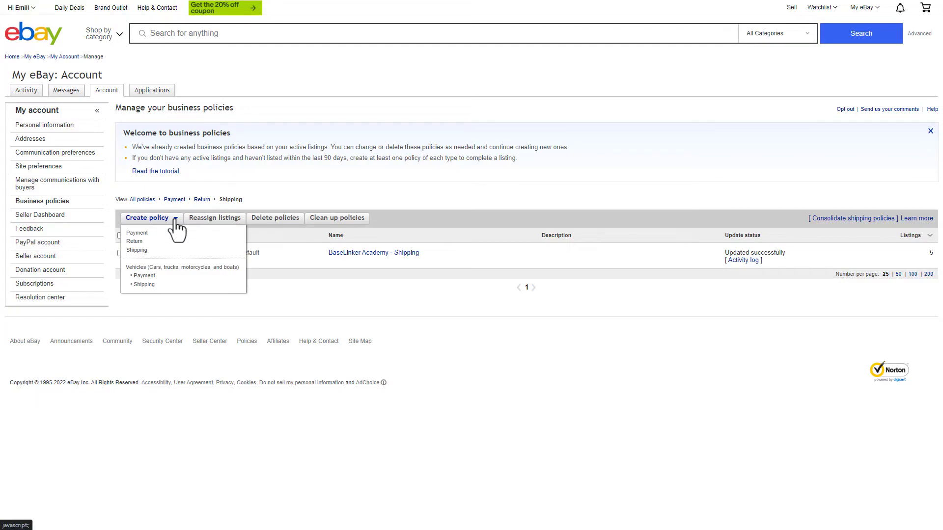
click(171, 250)
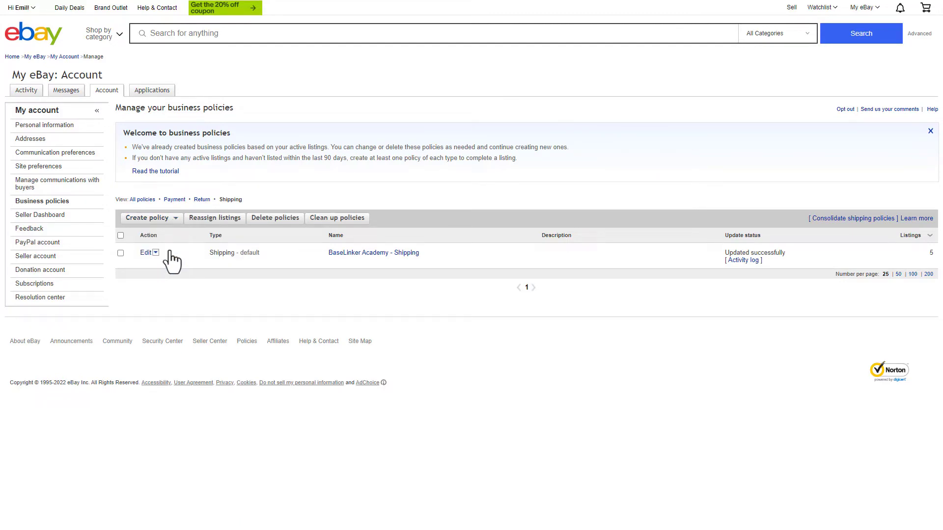
click(227, 145)
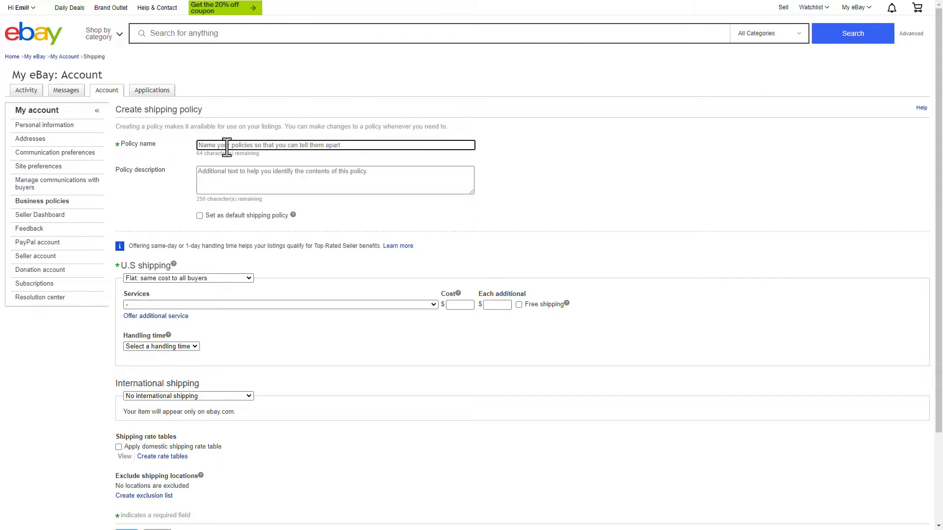
- Name the policy 'BaseLinker Academy - Shipping 2' with flat Standard Envelope US shipping at $40, $10 each additional
text(Base)
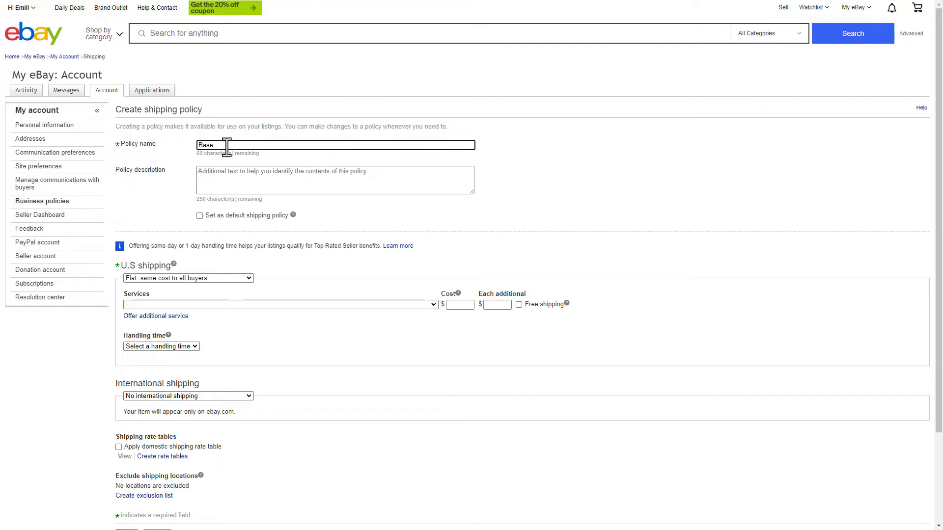
text(Linker Academy )
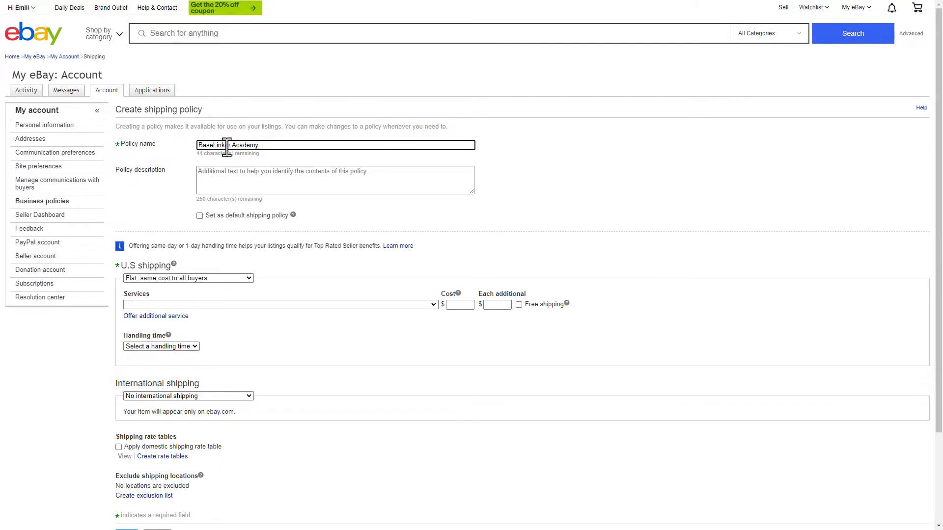
text(- Shipping 2)
click(362, 208)
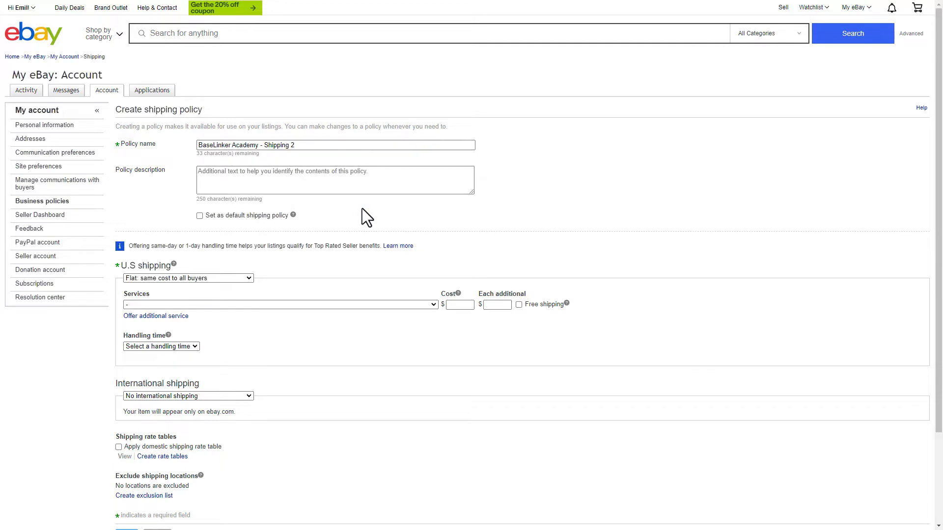
click(245, 279)
click(246, 282)
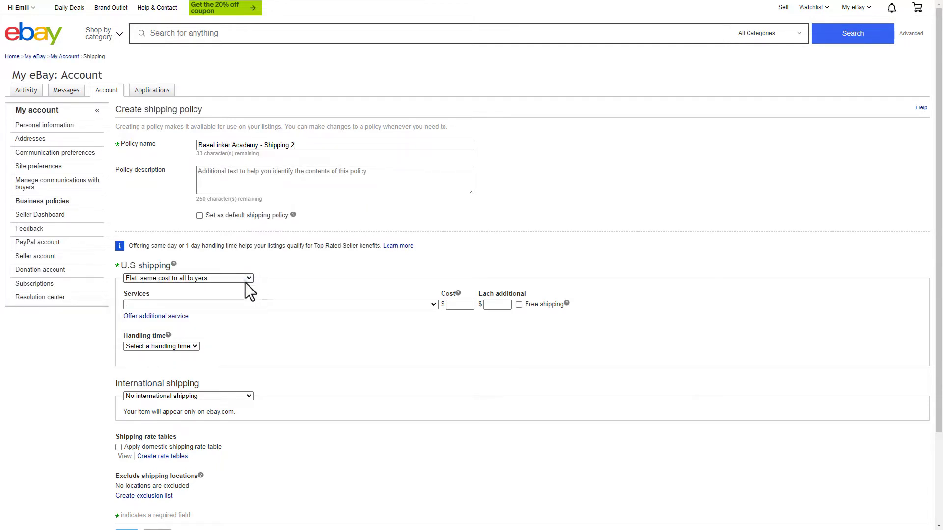
click(260, 305)
click(281, 402)
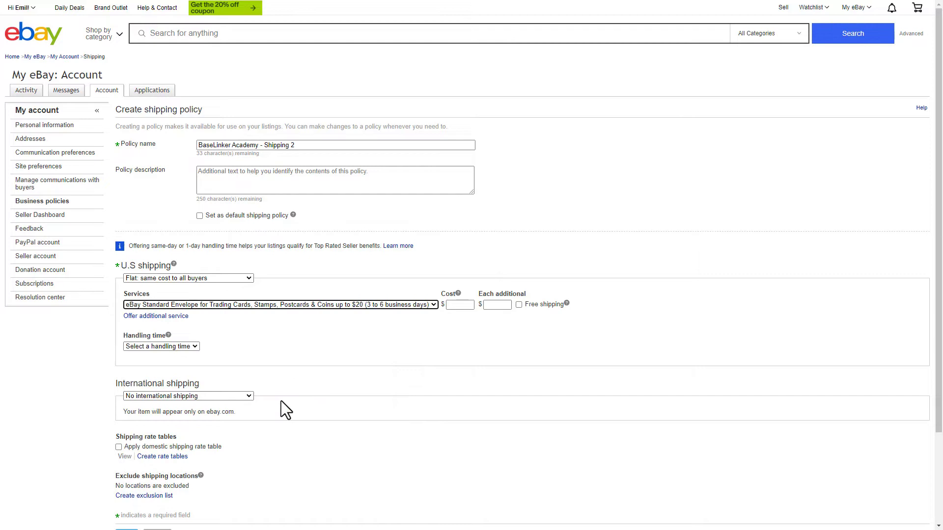
click(462, 305)
text(40)
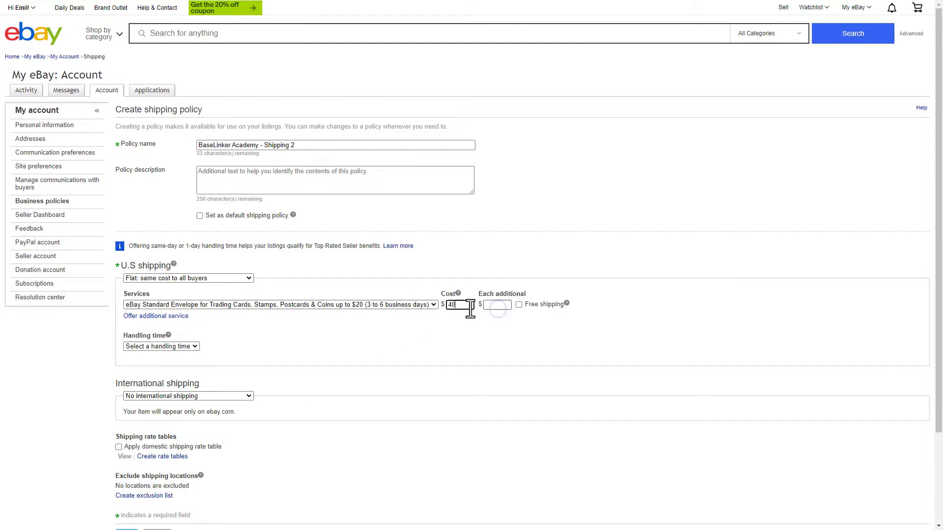
click(496, 305)
text(10)
click(438, 330)
- Add flat-rate Worldwide eBay International Standard Delivery costing $200
scroll(438, 330, down, 2)
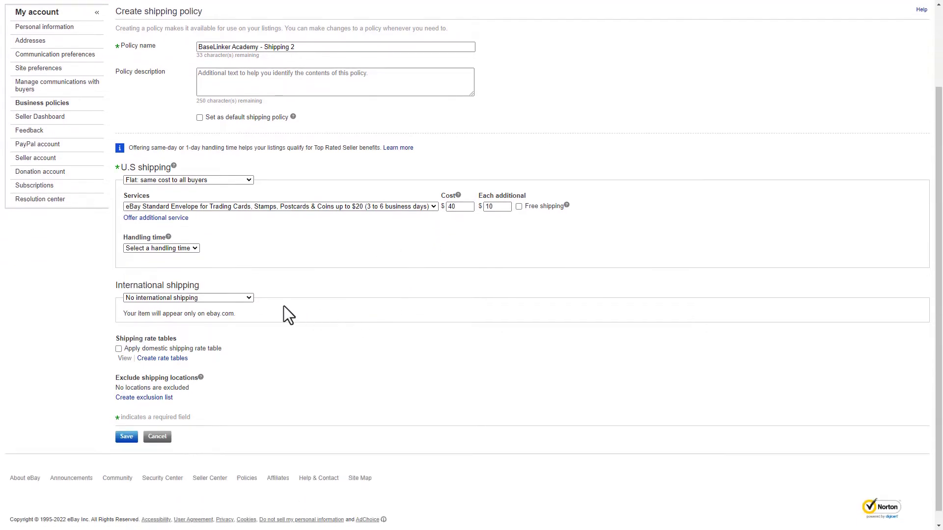
click(243, 300)
click(239, 307)
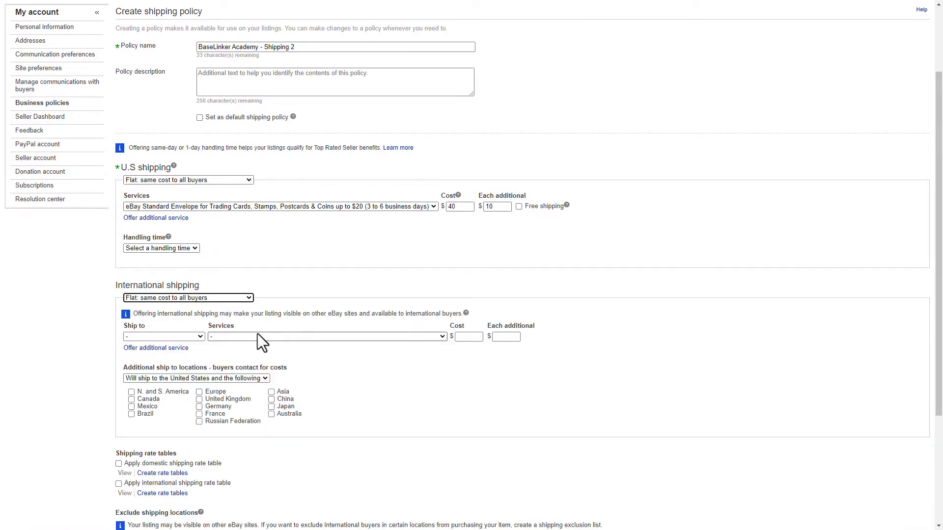
click(202, 337)
click(196, 353)
click(270, 336)
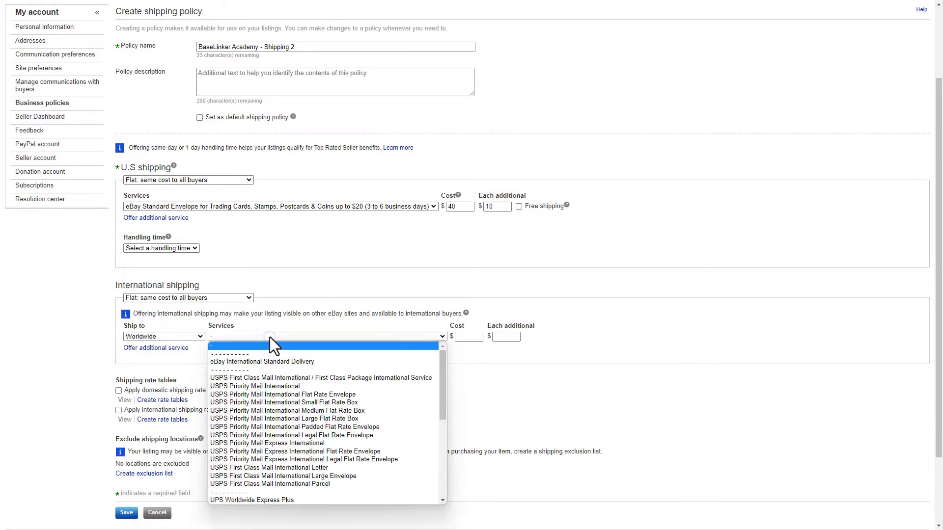
click(275, 362)
click(468, 338)
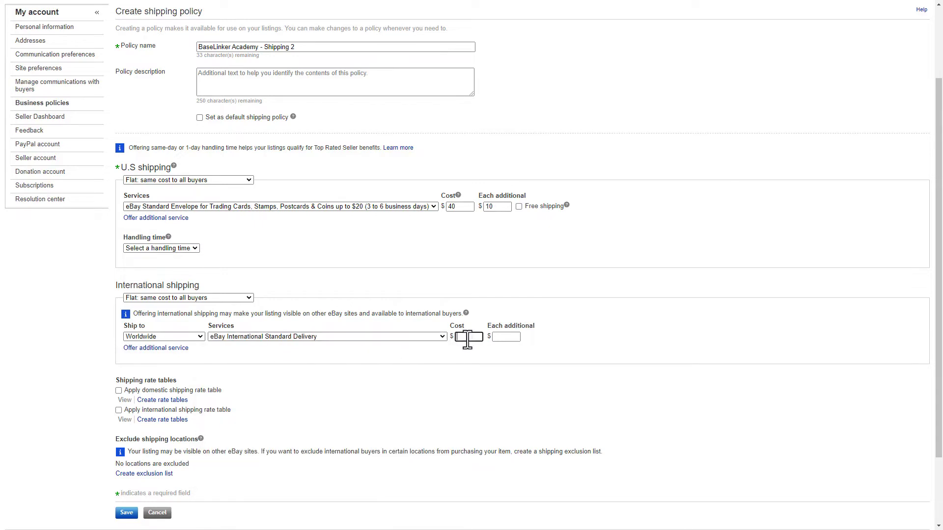
text(200)
scroll(461, 363, down, 2)
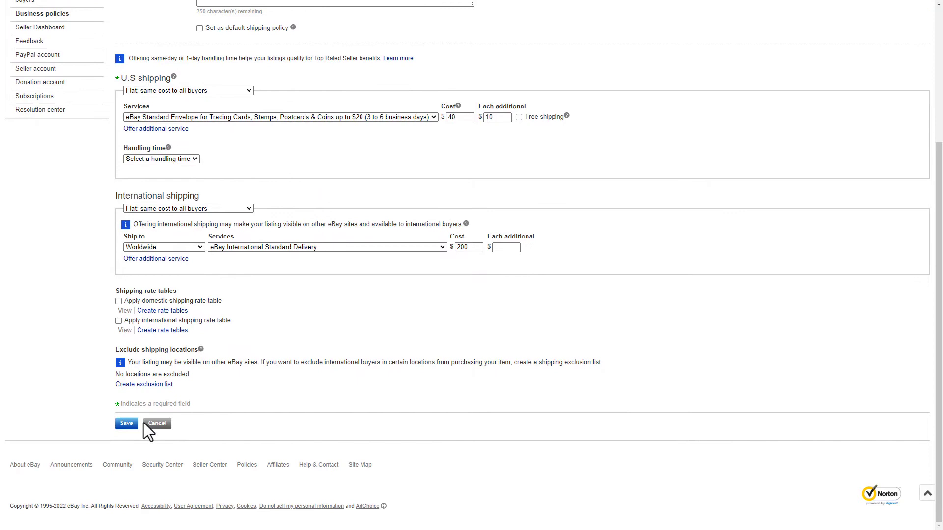
- Save the 'BaseLinker Academy - Shipping 2' policy and dismiss the clean-up tip
click(127, 424)
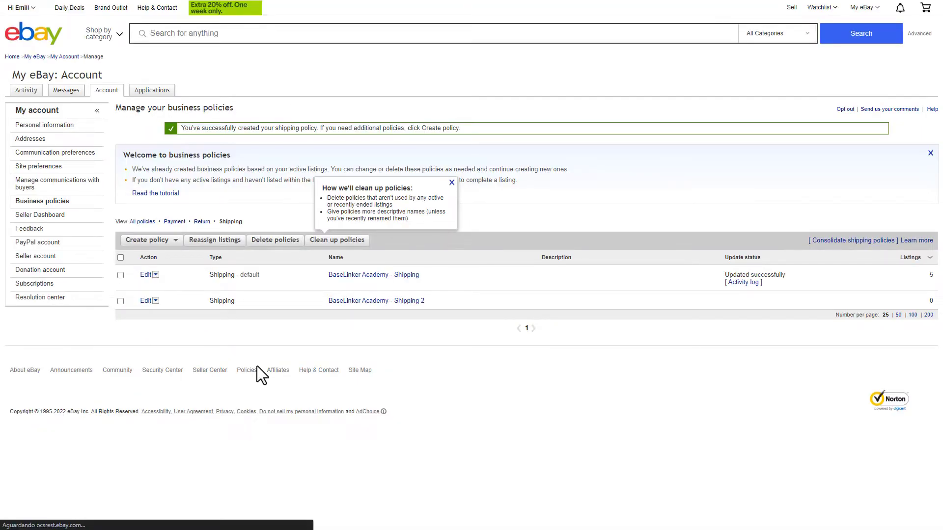
click(451, 183)
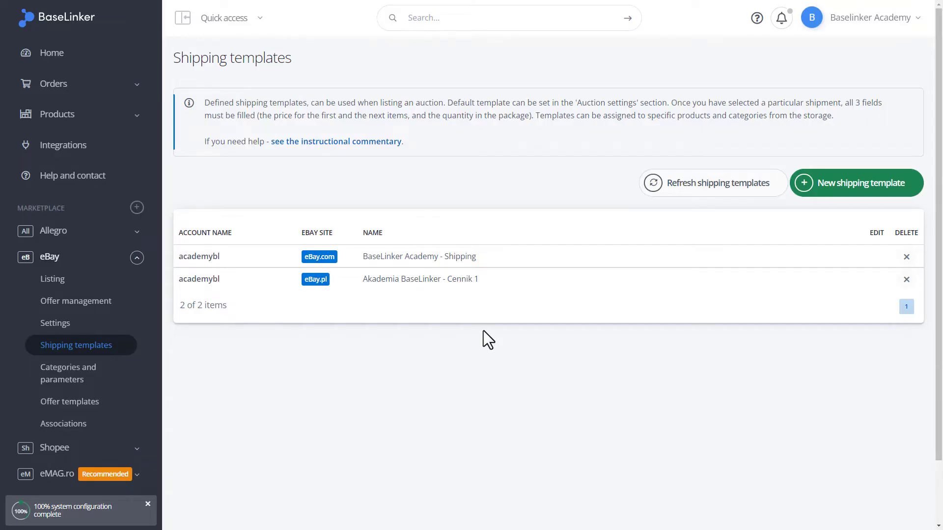
- Re-download the eBay.com shipping templates and check the new 'BaseLinker Academy - Shipping 2' row
click(688, 192)
click(691, 211)
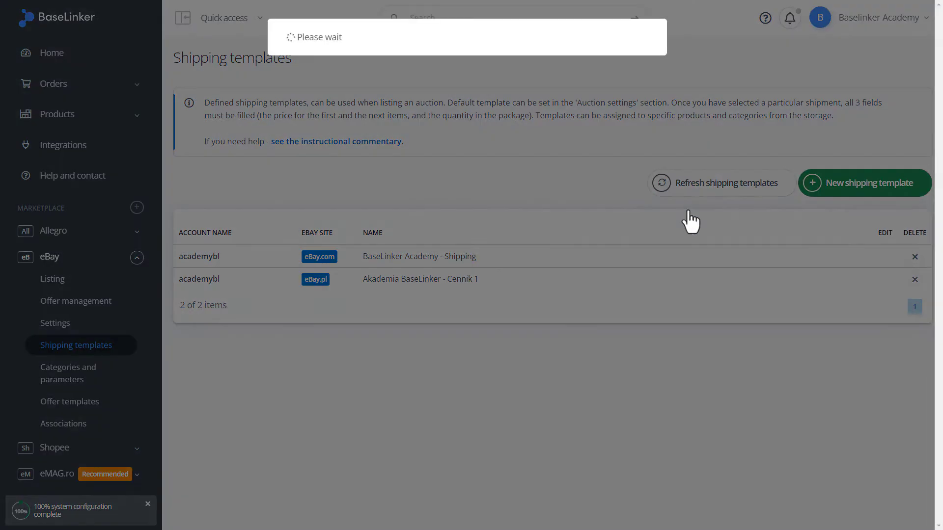
click(444, 98)
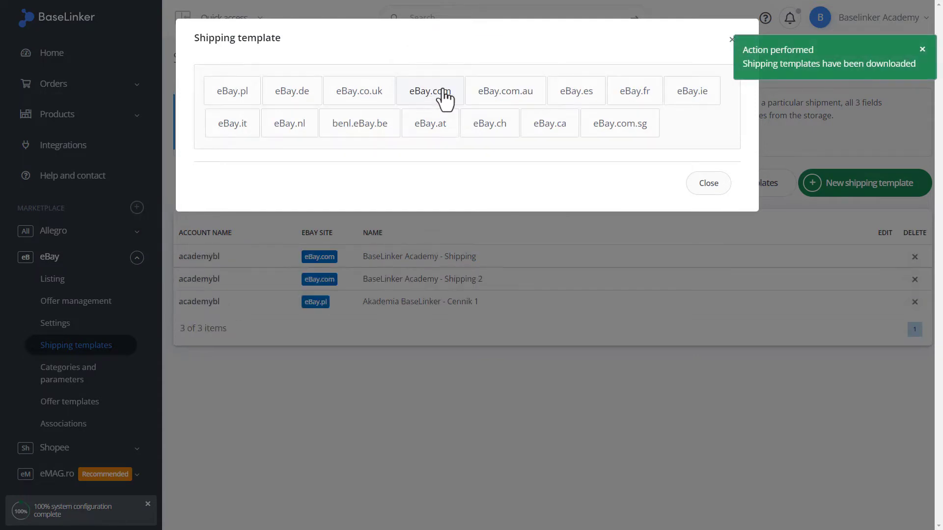
click(687, 183)
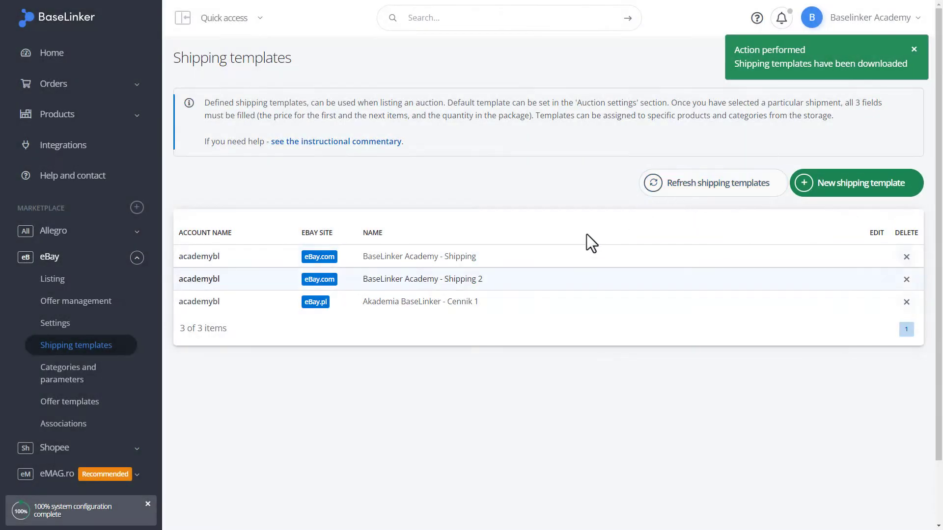
drag(490, 283, 366, 283)
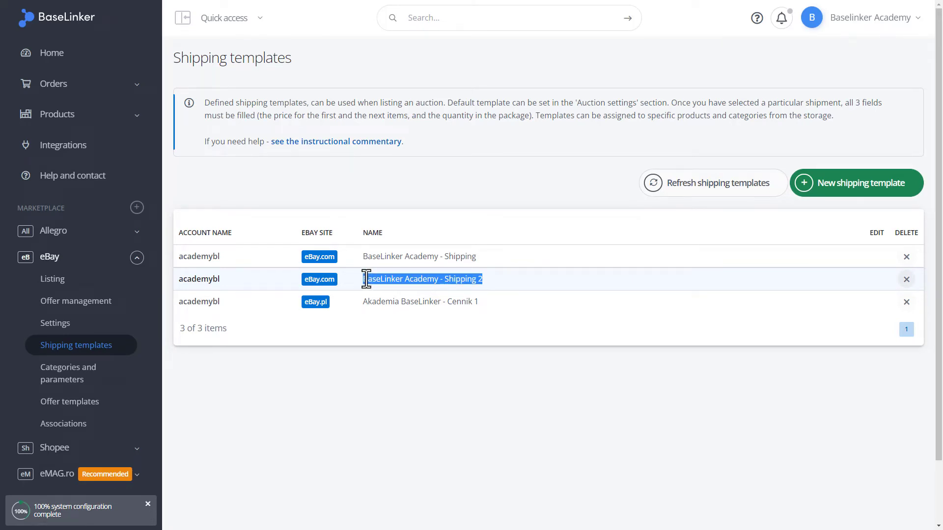
drag(366, 279, 364, 278)
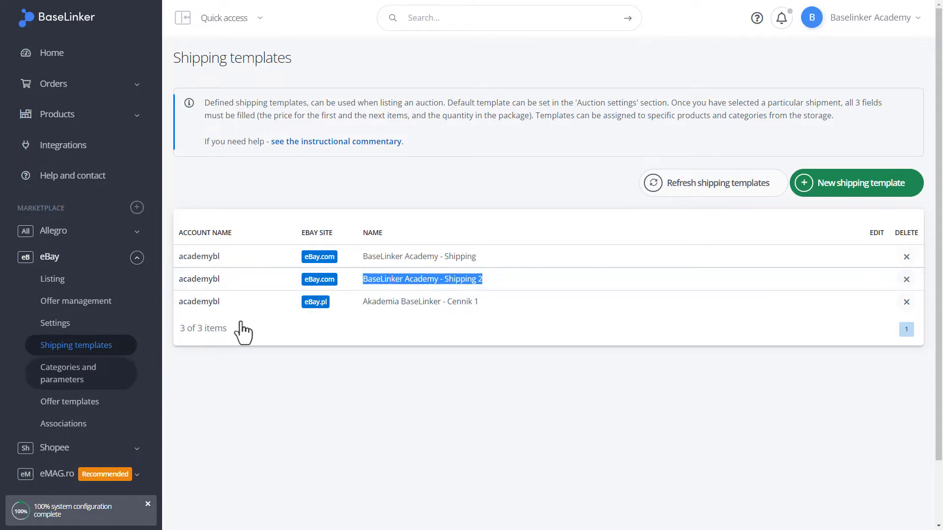
- Create a new eBay.com offer template named 'BaseLinker Academy Template'
click(89, 404)
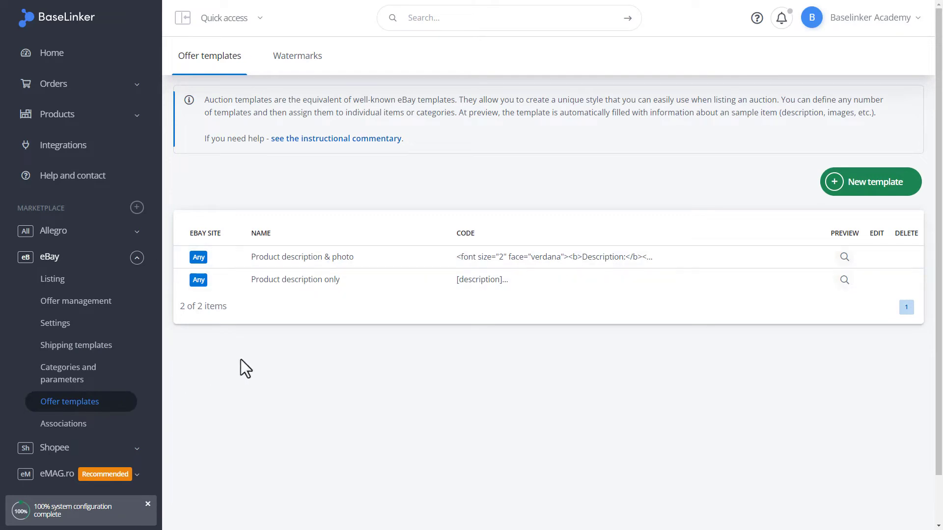
click(864, 189)
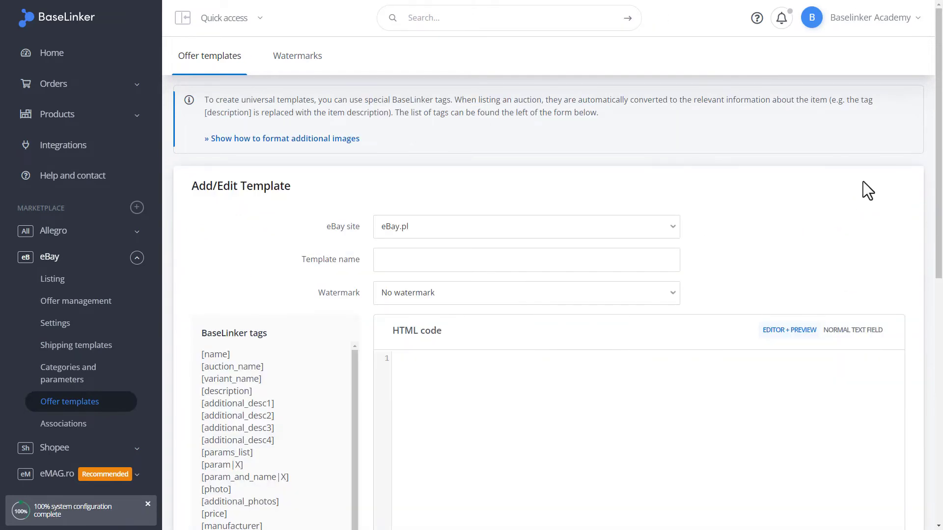
click(607, 230)
click(590, 278)
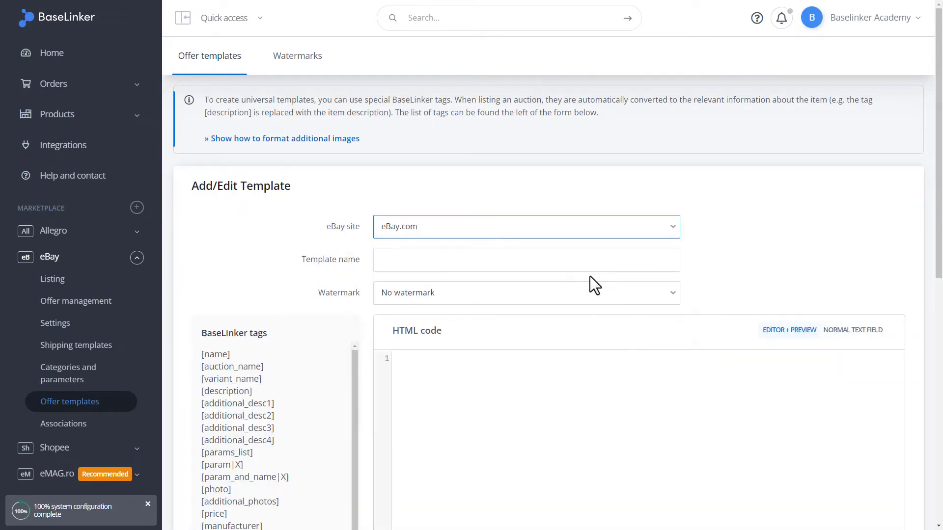
click(563, 270)
text(Ba)
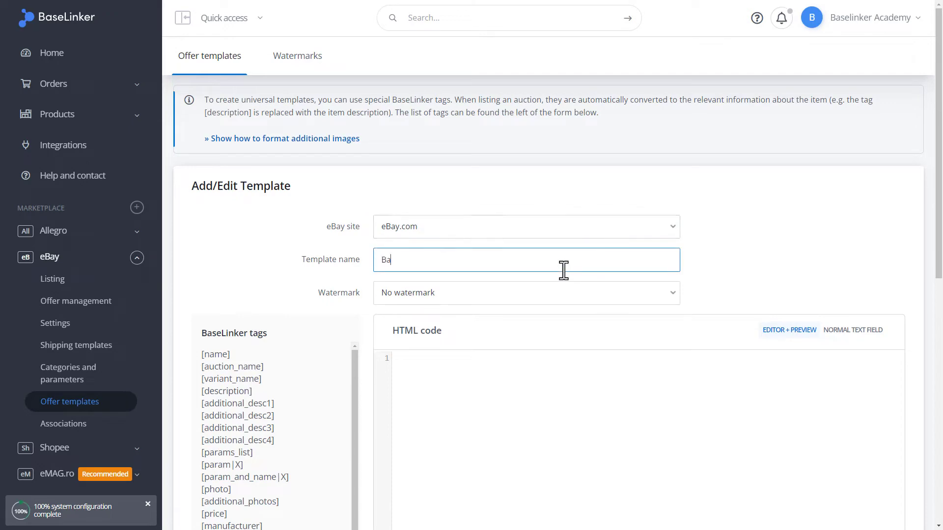
text(seLinker Academy Template)
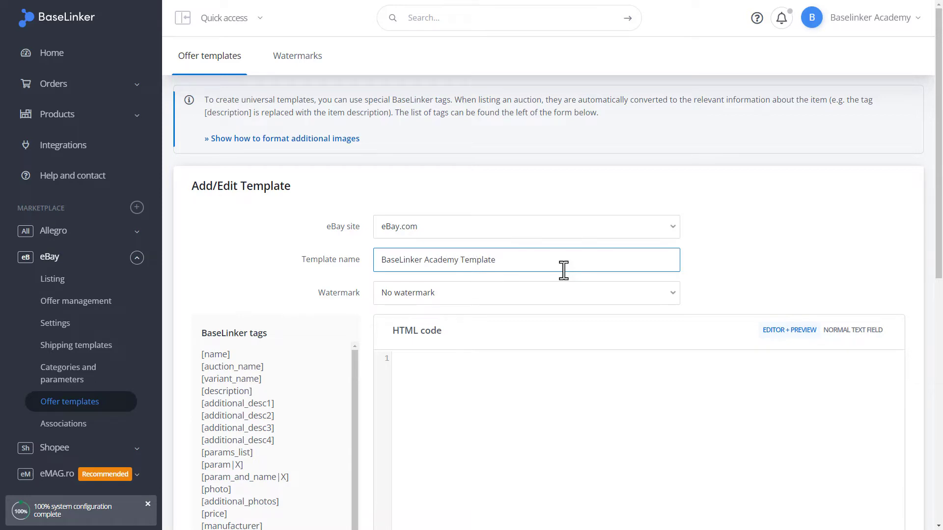
mouse_move(562, 270)
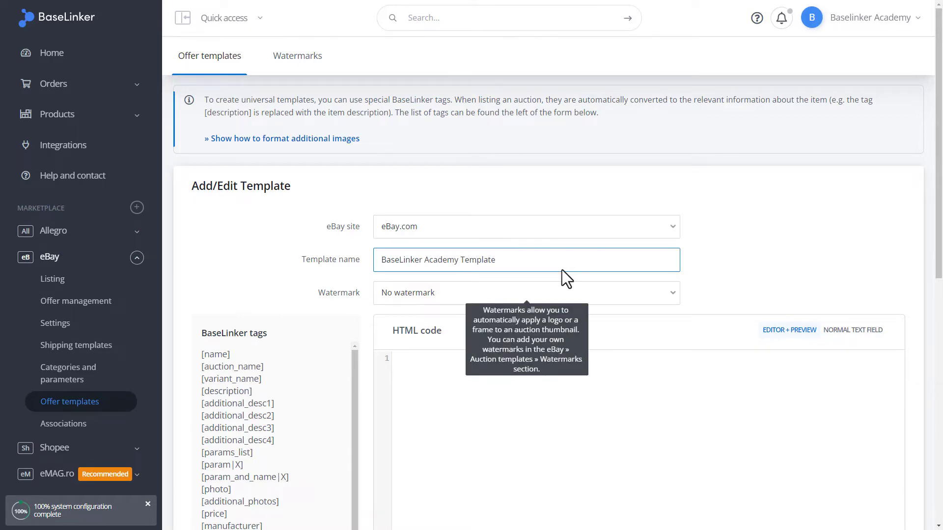
click(612, 360)
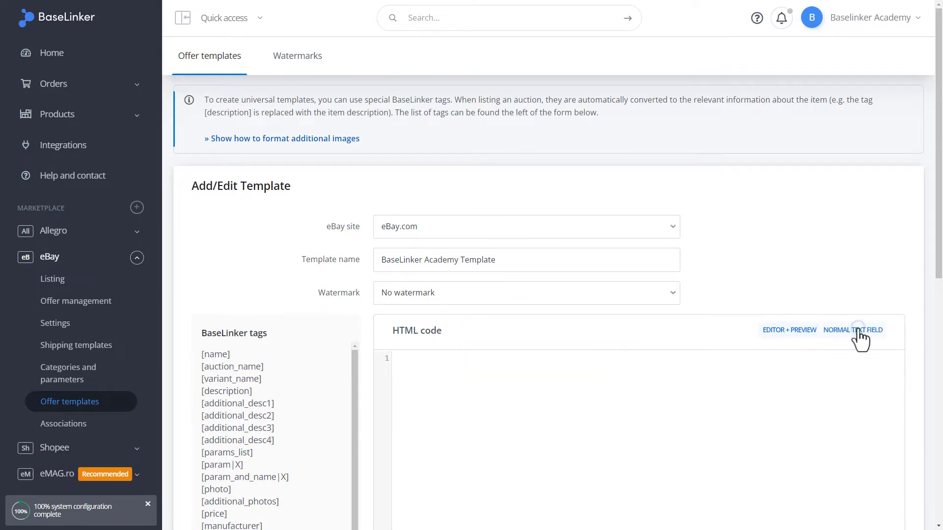
click(857, 330)
click(587, 361)
scroll(590, 362, down, 1)
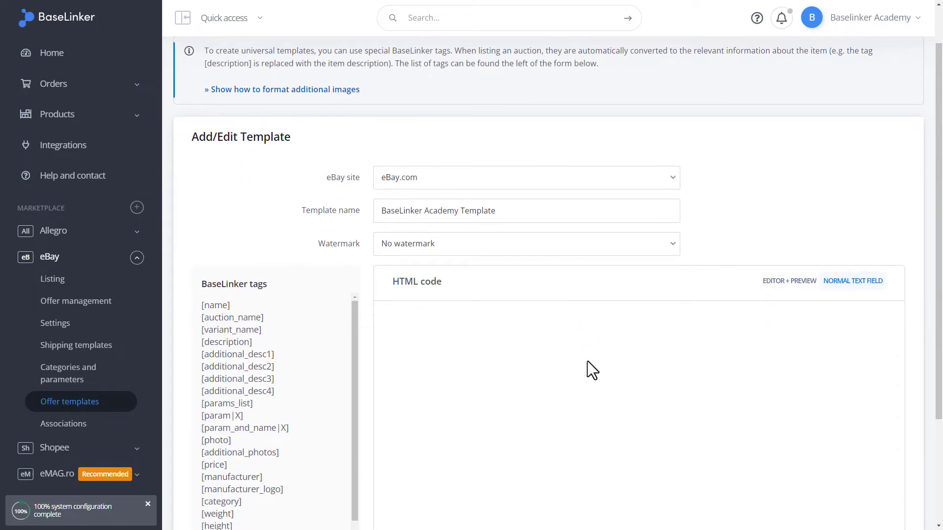
scroll(275, 393, down, 2)
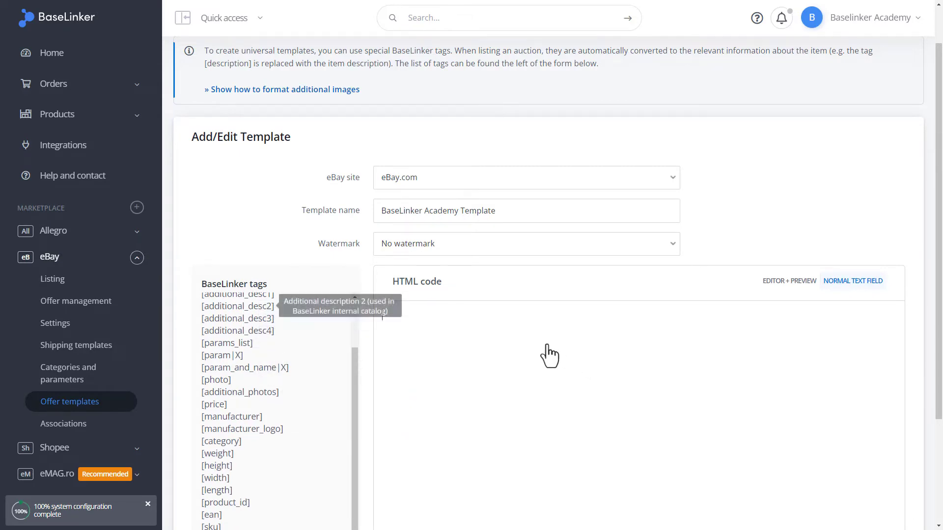
click(804, 282)
scroll(764, 294, up, 1)
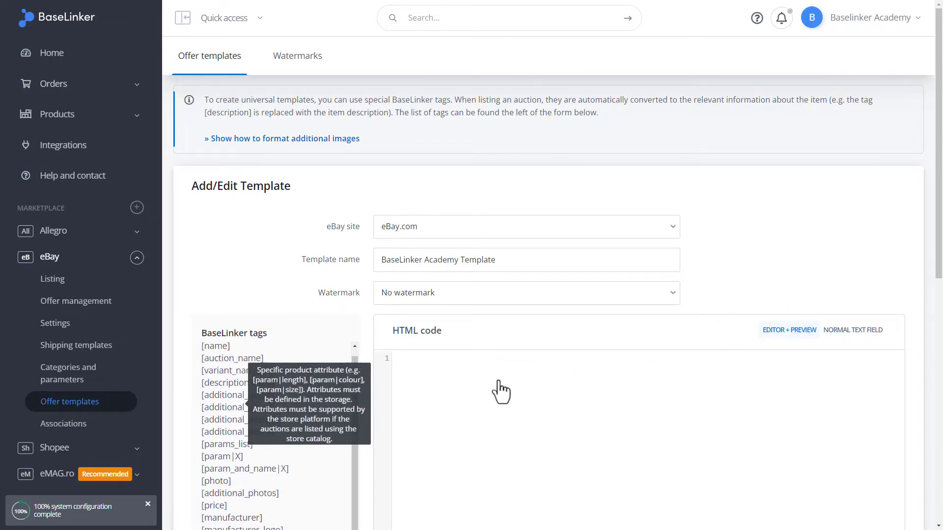
scroll(452, 396, down, 3)
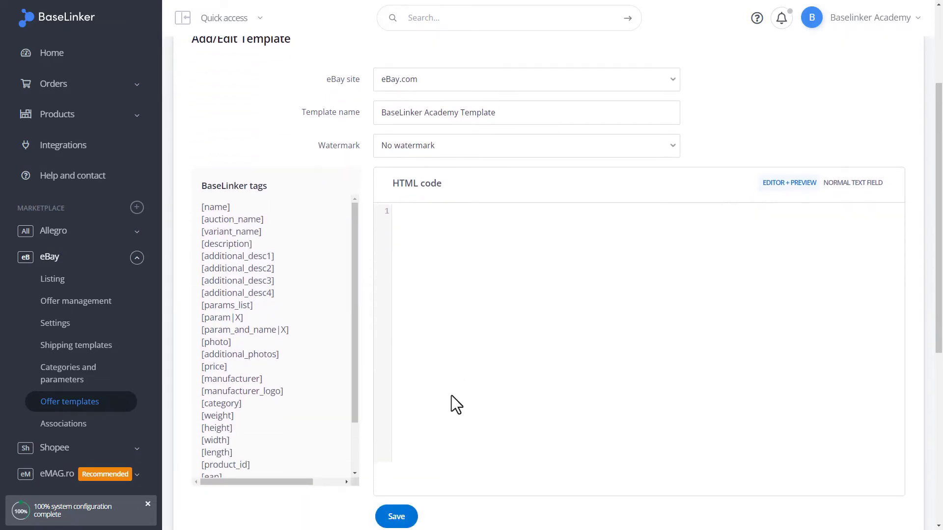
- Put [auction_name]<br>, [description]<br> and [additional_desc1] on separate HTML lines, then check the preview
click(259, 220)
text(<br>)
click(244, 244)
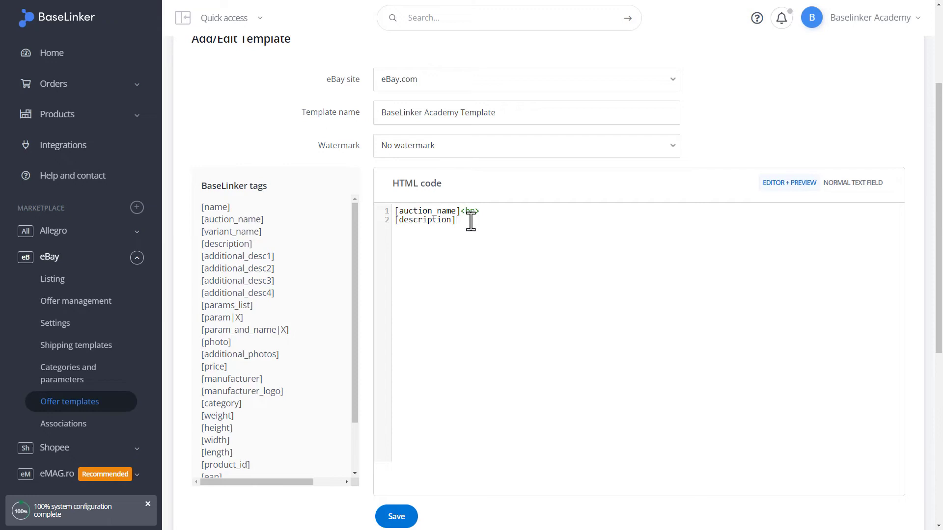
text(<br>)
click(263, 258)
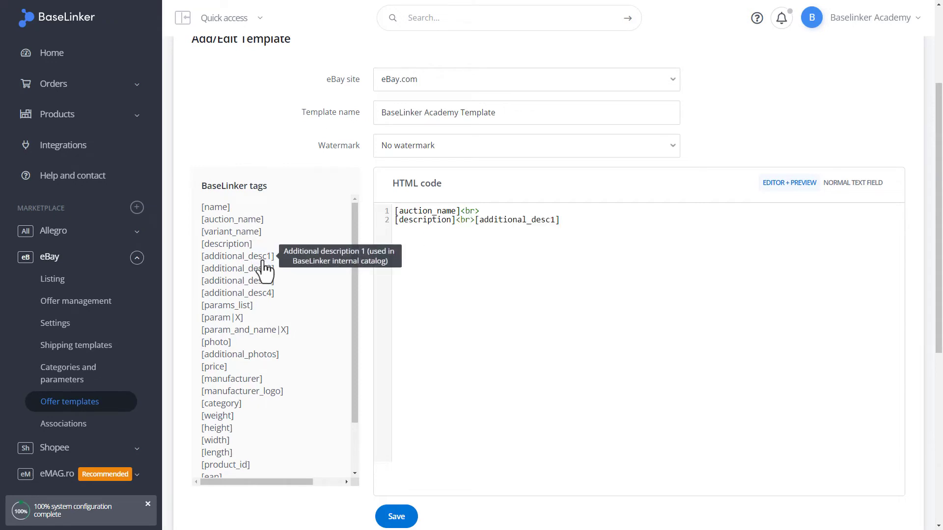
click(477, 220)
key(Return)
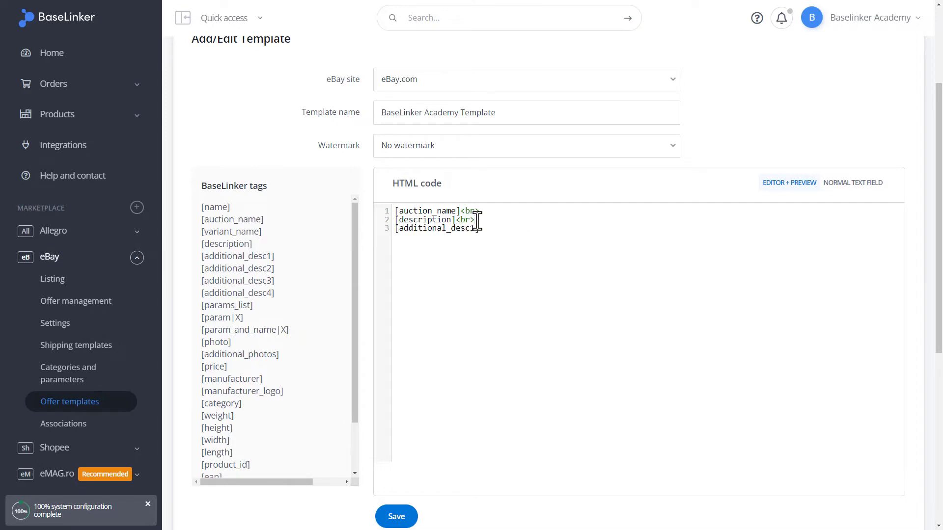
scroll(476, 220, down, 5)
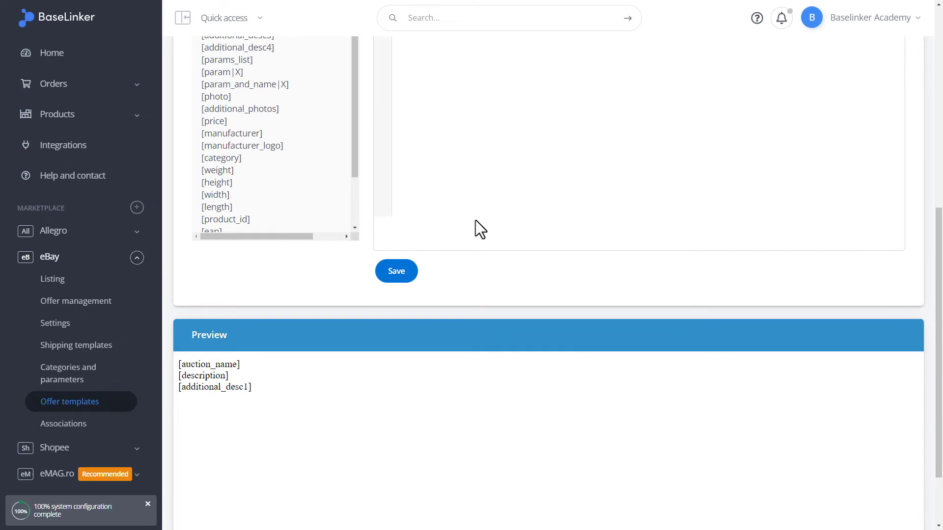
scroll(425, 375, down, 2)
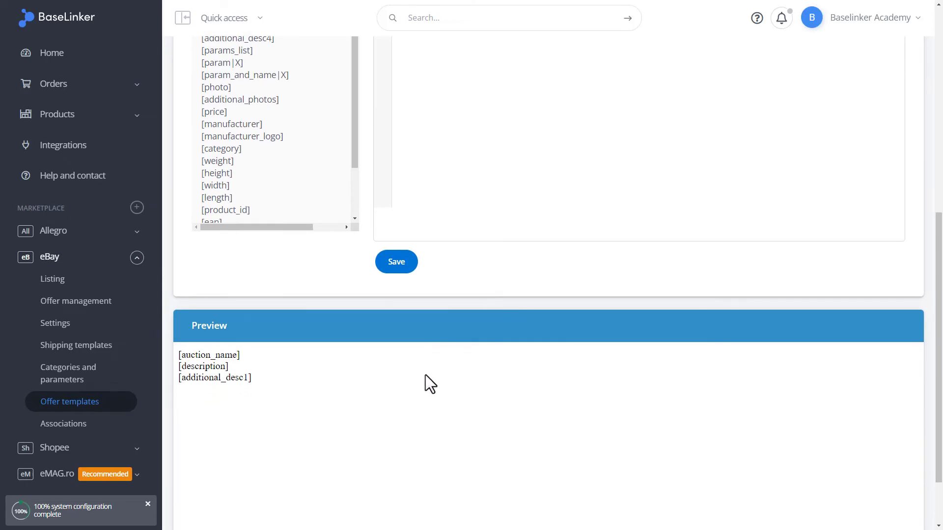
scroll(426, 375, up, 5)
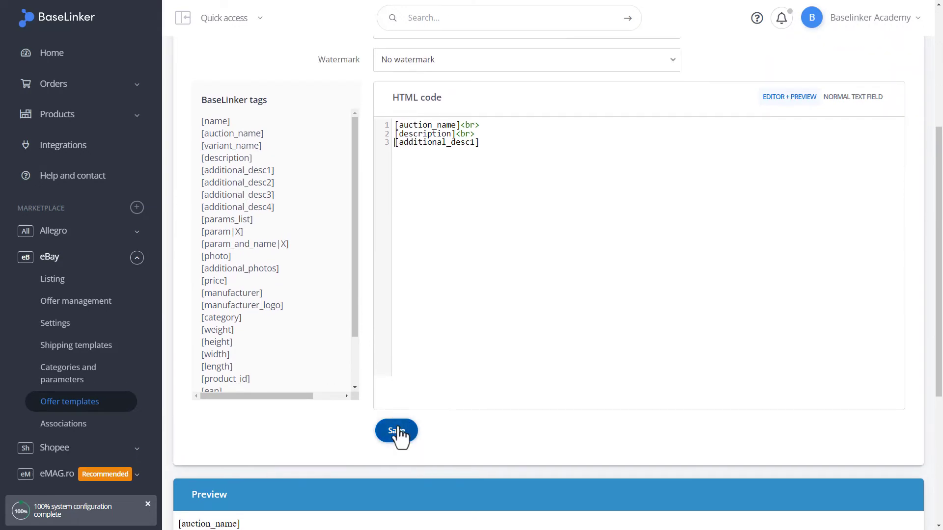
- Save the offer template and go to the eBay Listing page
click(397, 432)
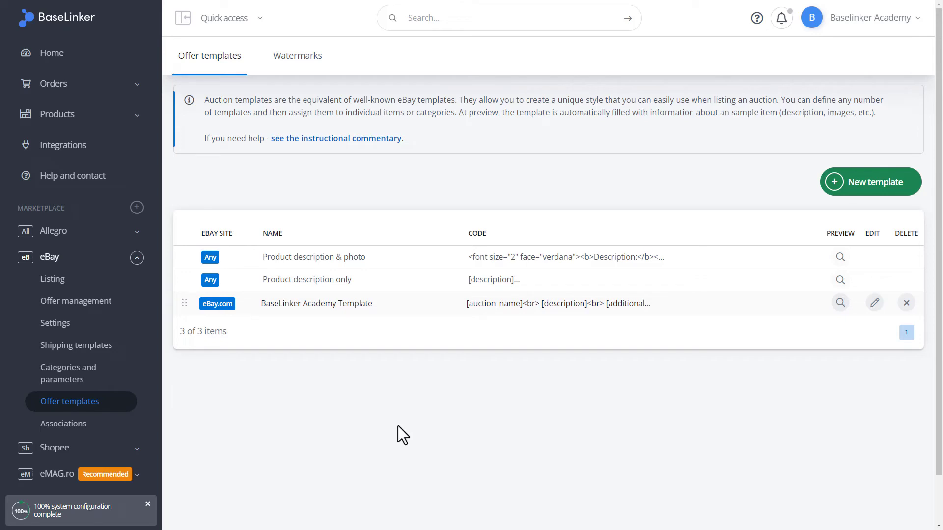
click(849, 188)
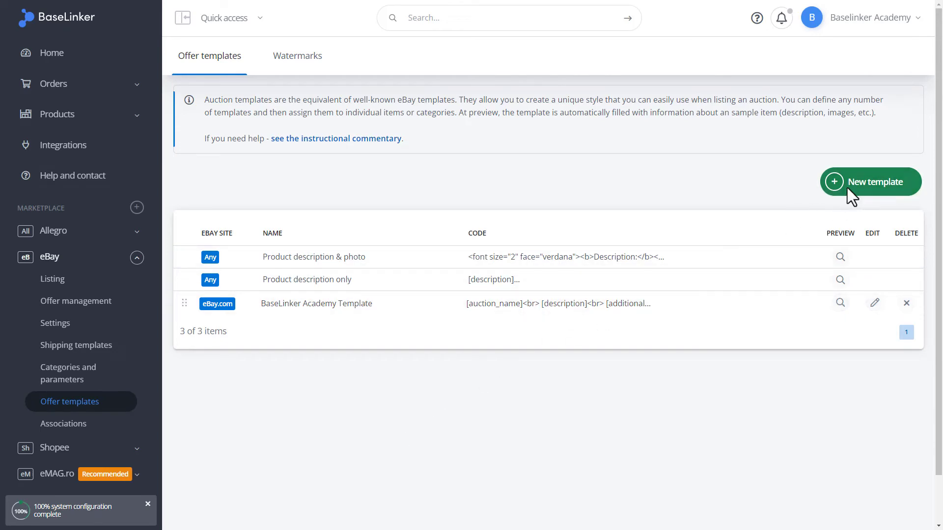
click(69, 281)
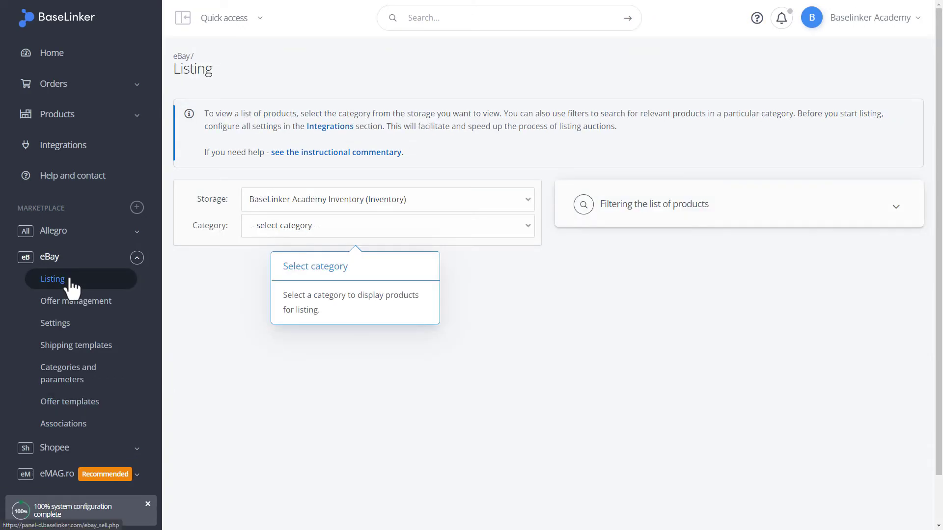
- Show all inventory items, select BaseLinker Product 3 and open its eBay.com listing form
click(317, 228)
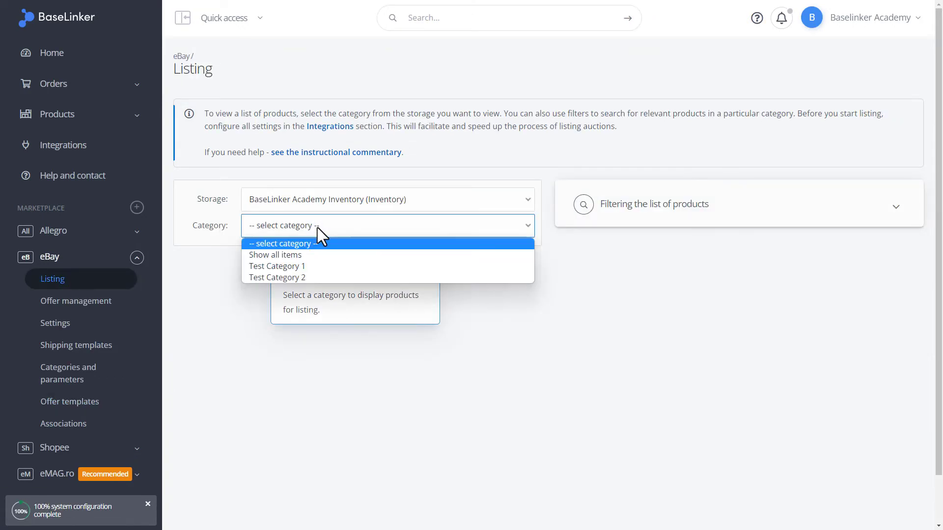
click(320, 254)
scroll(452, 272, down, 3)
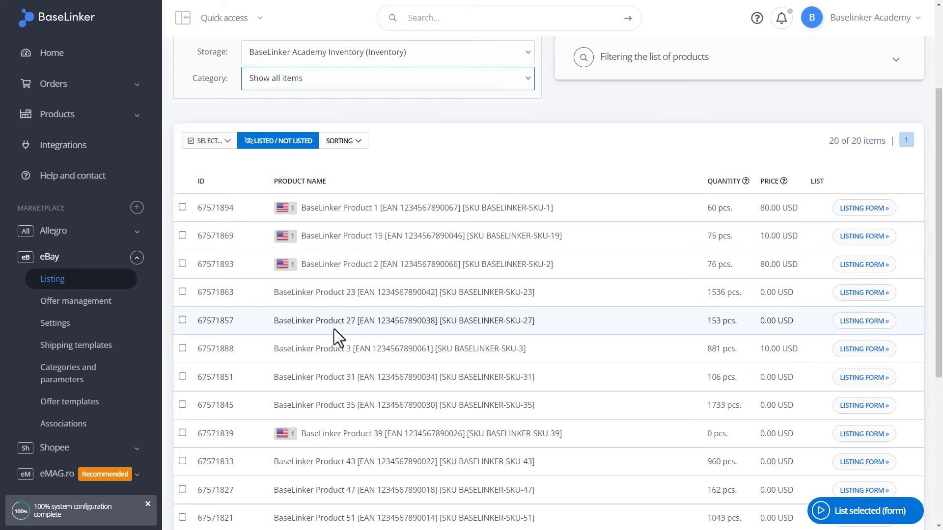
click(183, 348)
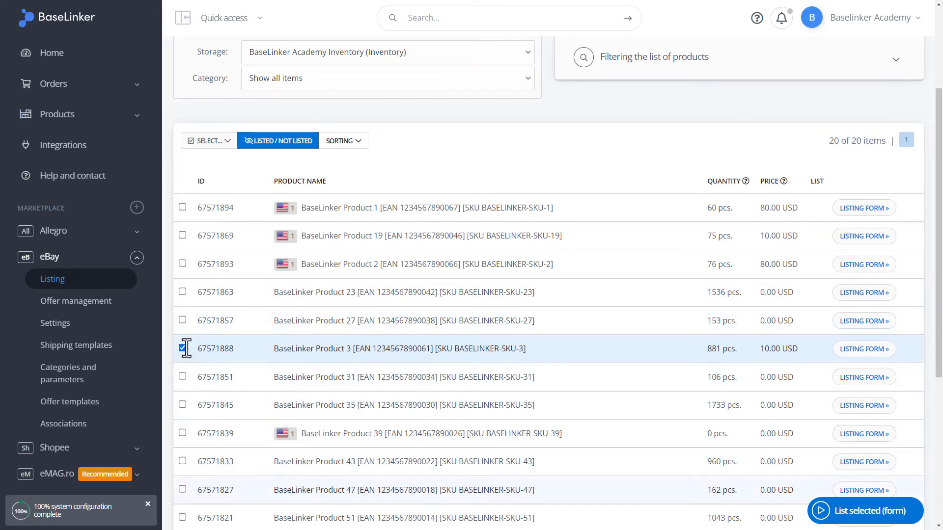
click(859, 513)
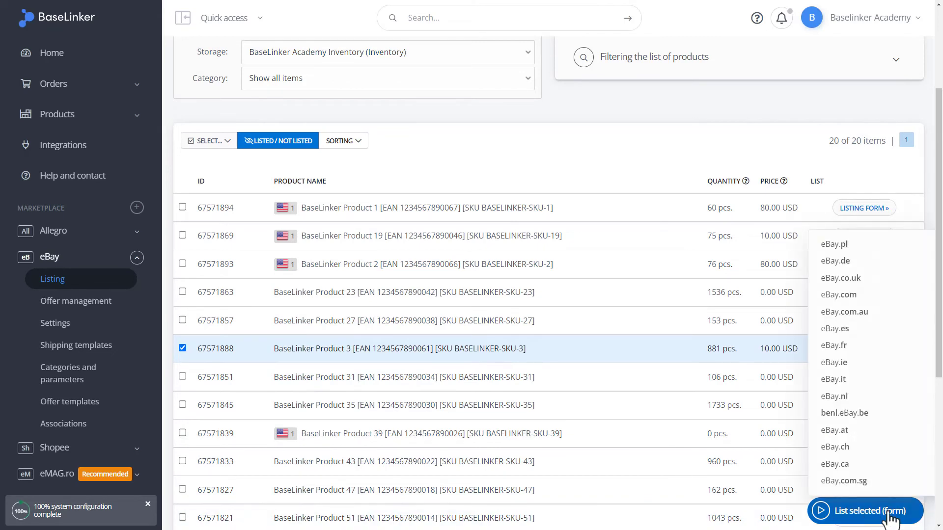
click(832, 297)
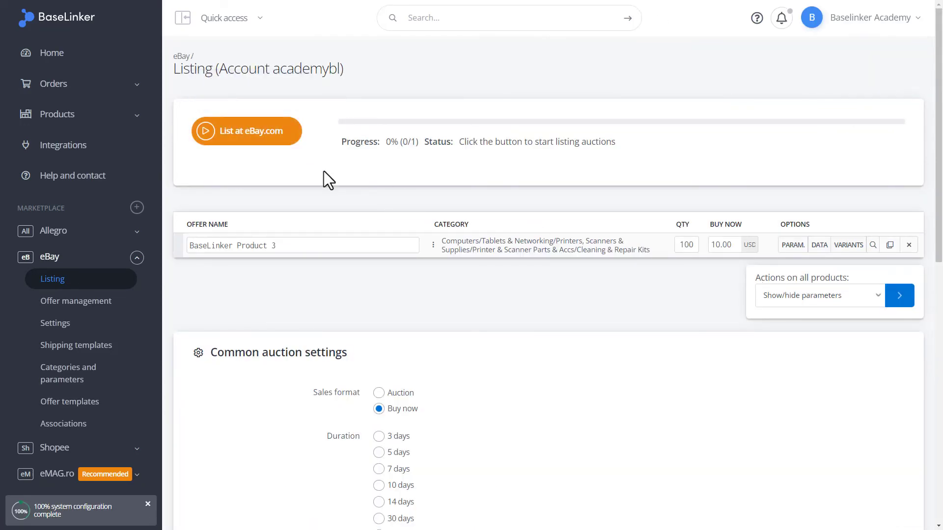
- Trim the offer name from 'BaseLinker Product 3' down to 'BaseLinker'
drag(307, 244, 238, 244)
key(BackSpace)
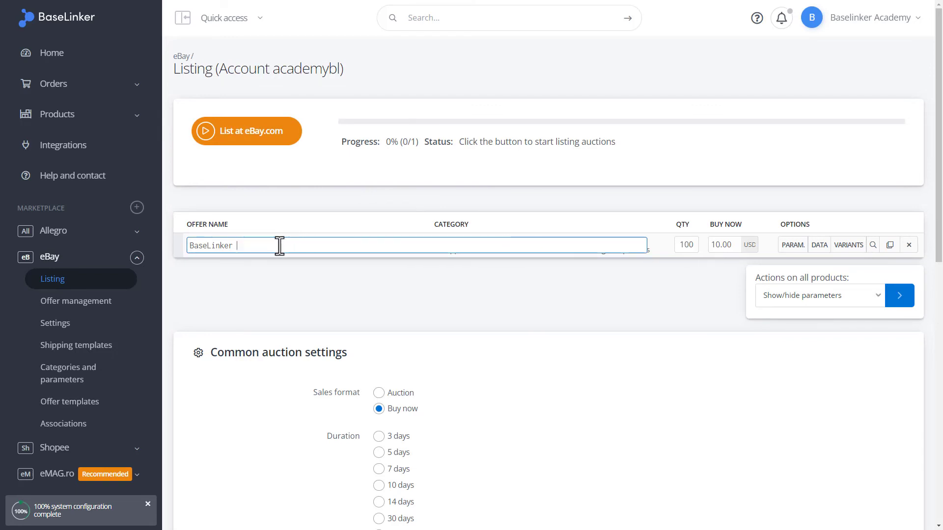
click(274, 276)
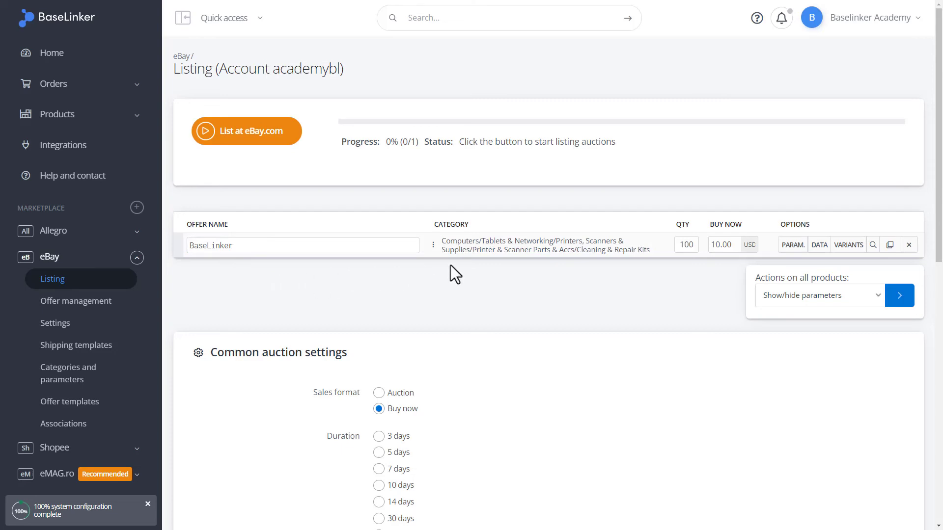
- Set the offer's auction template to BaseLinker Academy Template and preview the eBay listing page
click(819, 245)
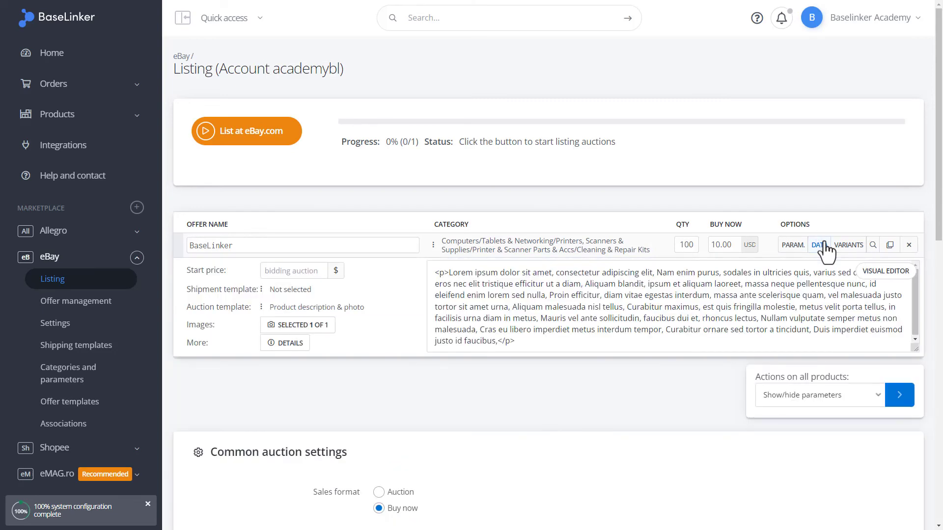
click(347, 308)
click(343, 319)
click(326, 308)
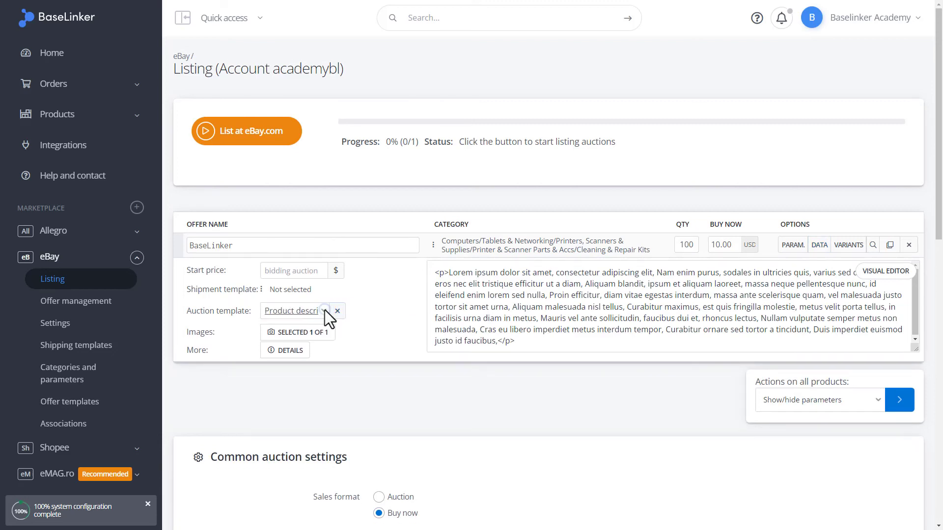
click(325, 310)
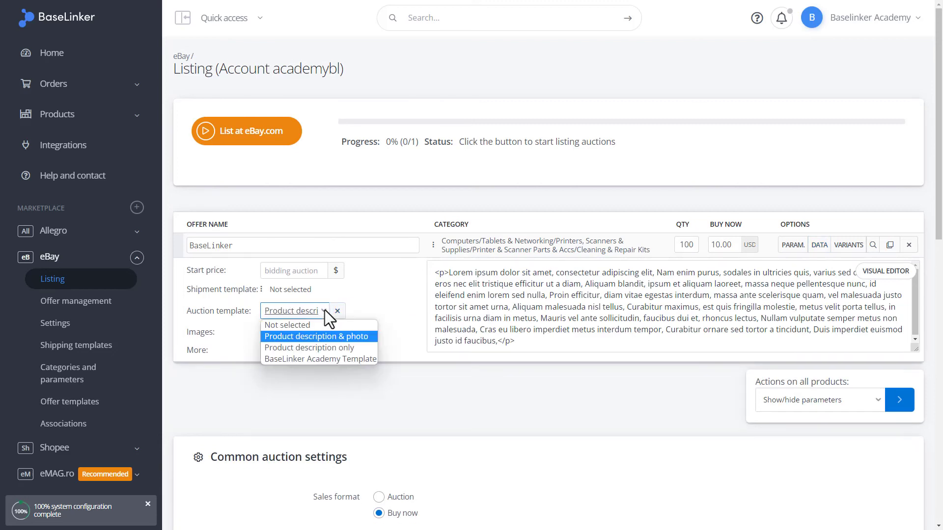
click(323, 358)
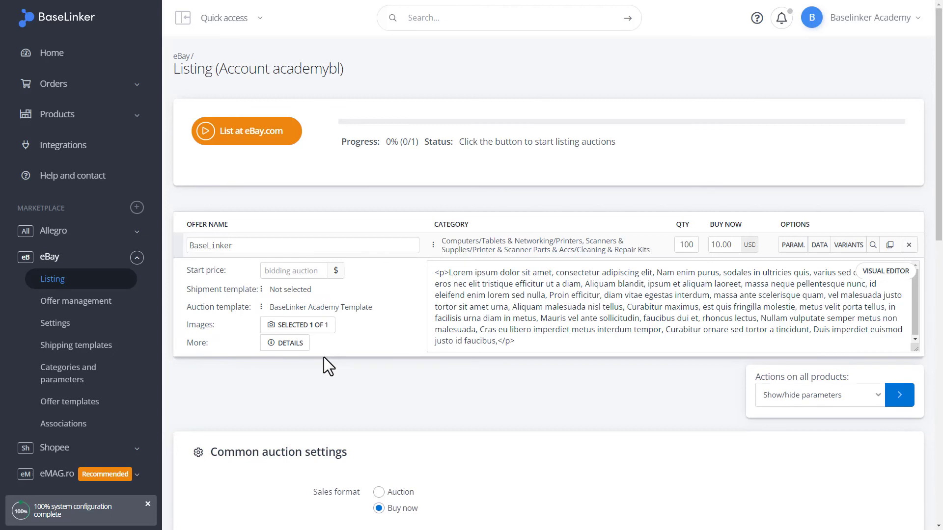
click(872, 246)
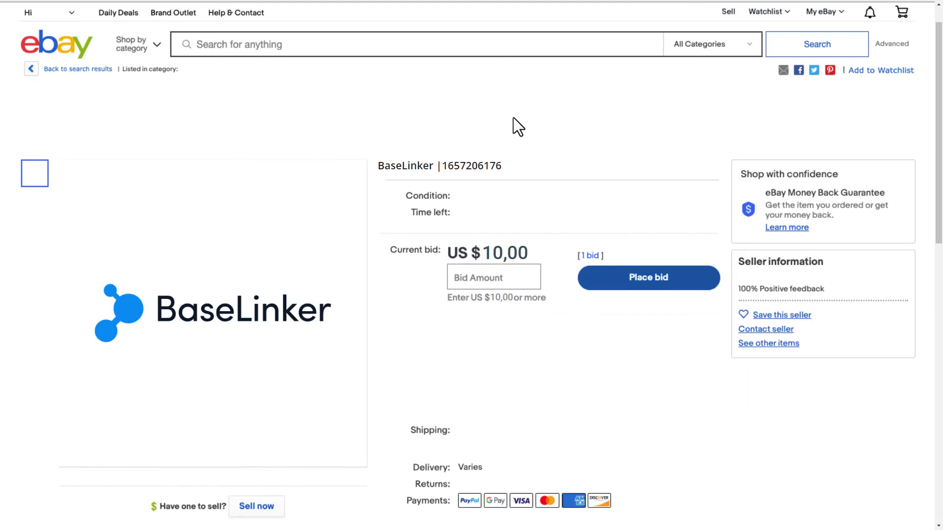
drag(939, 136, 940, 308)
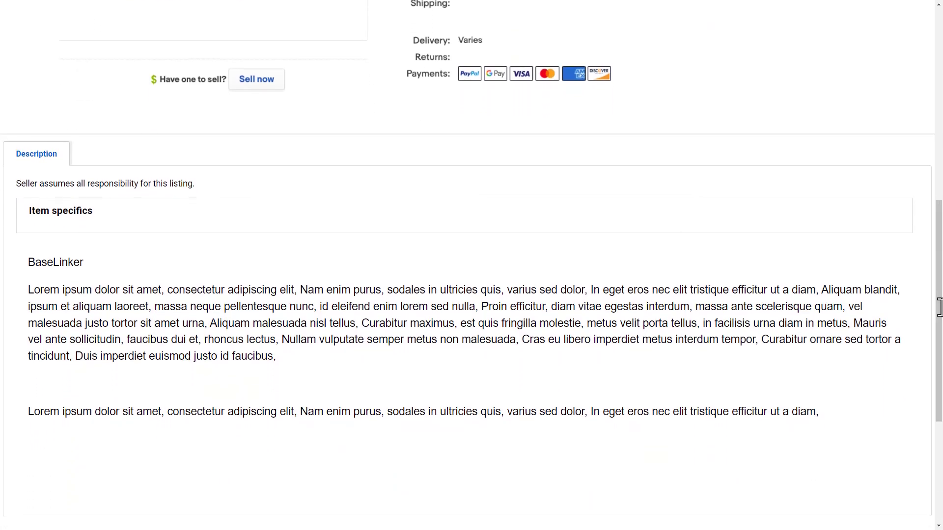